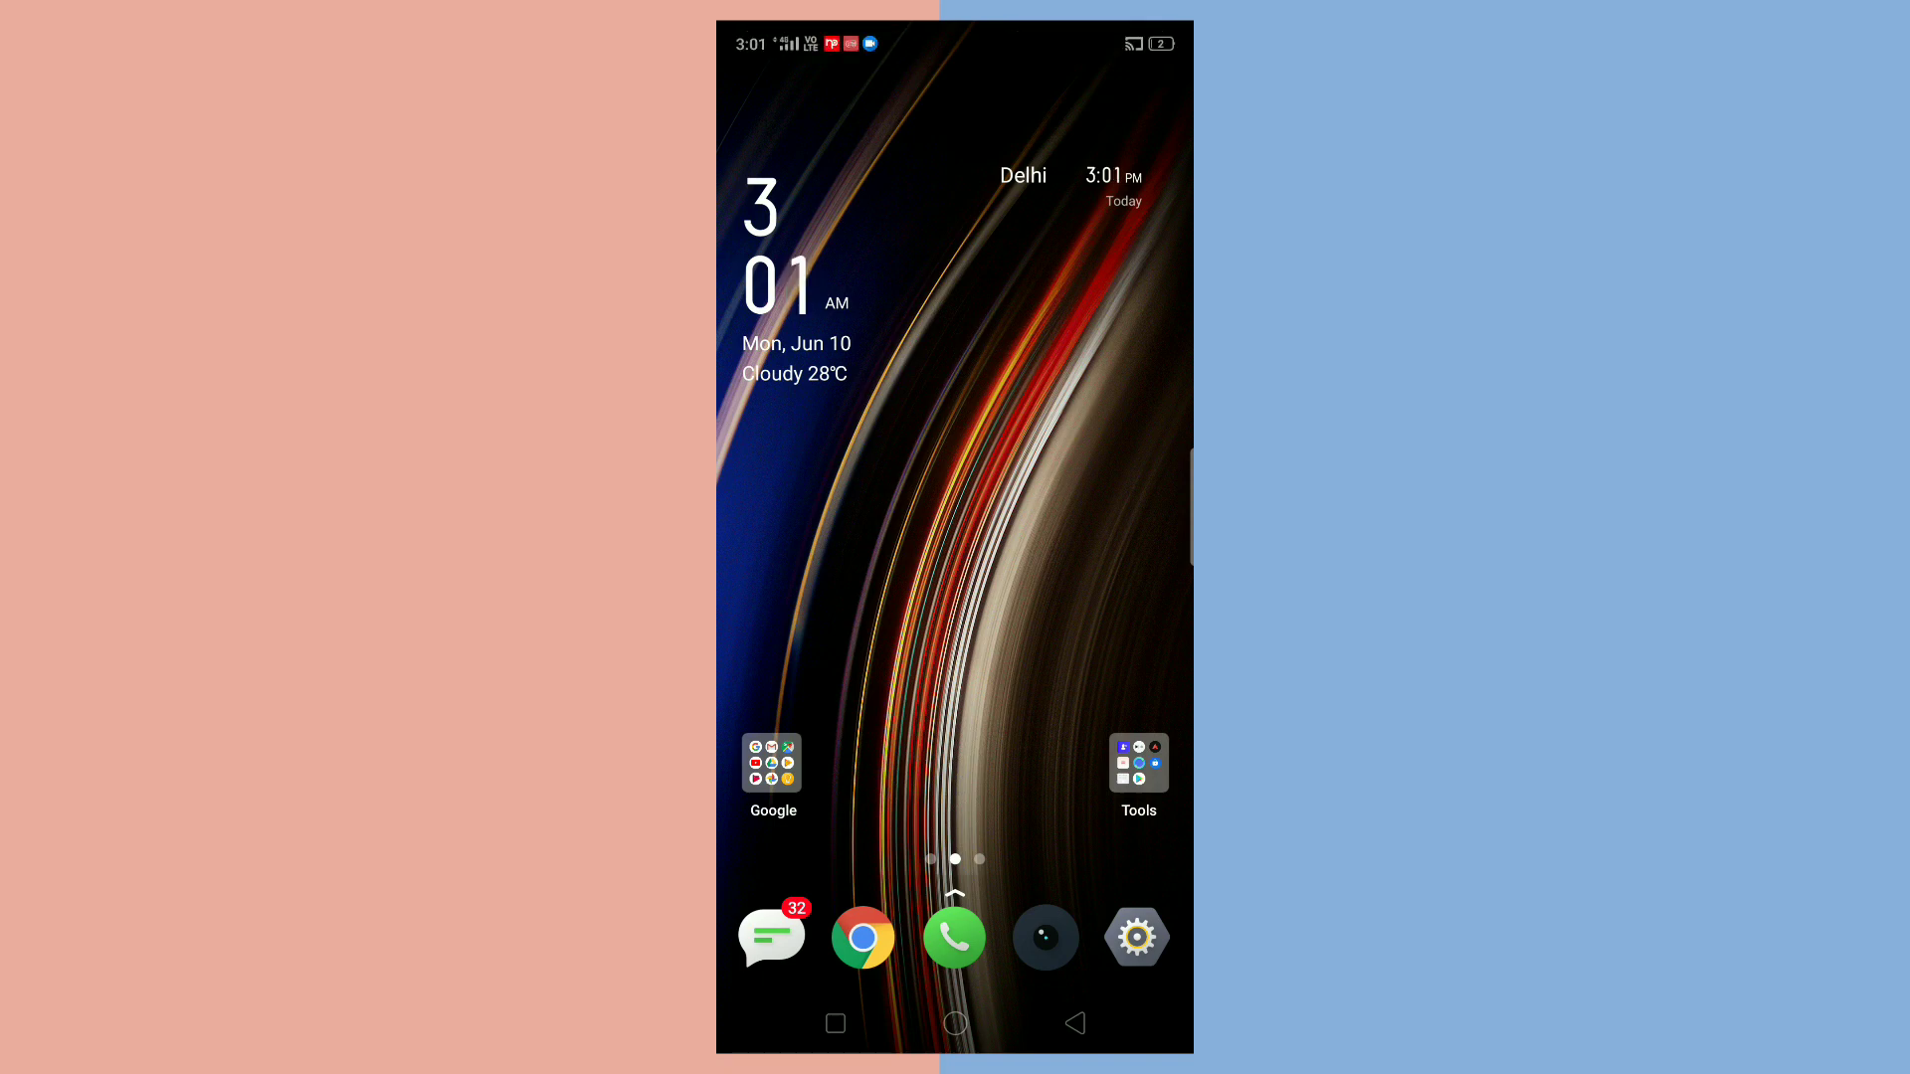
View the friend's WhatsApp status photo, then launch WhatsTool for WhatsApp from the app drawer.
drag(954, 895, 955, 449)
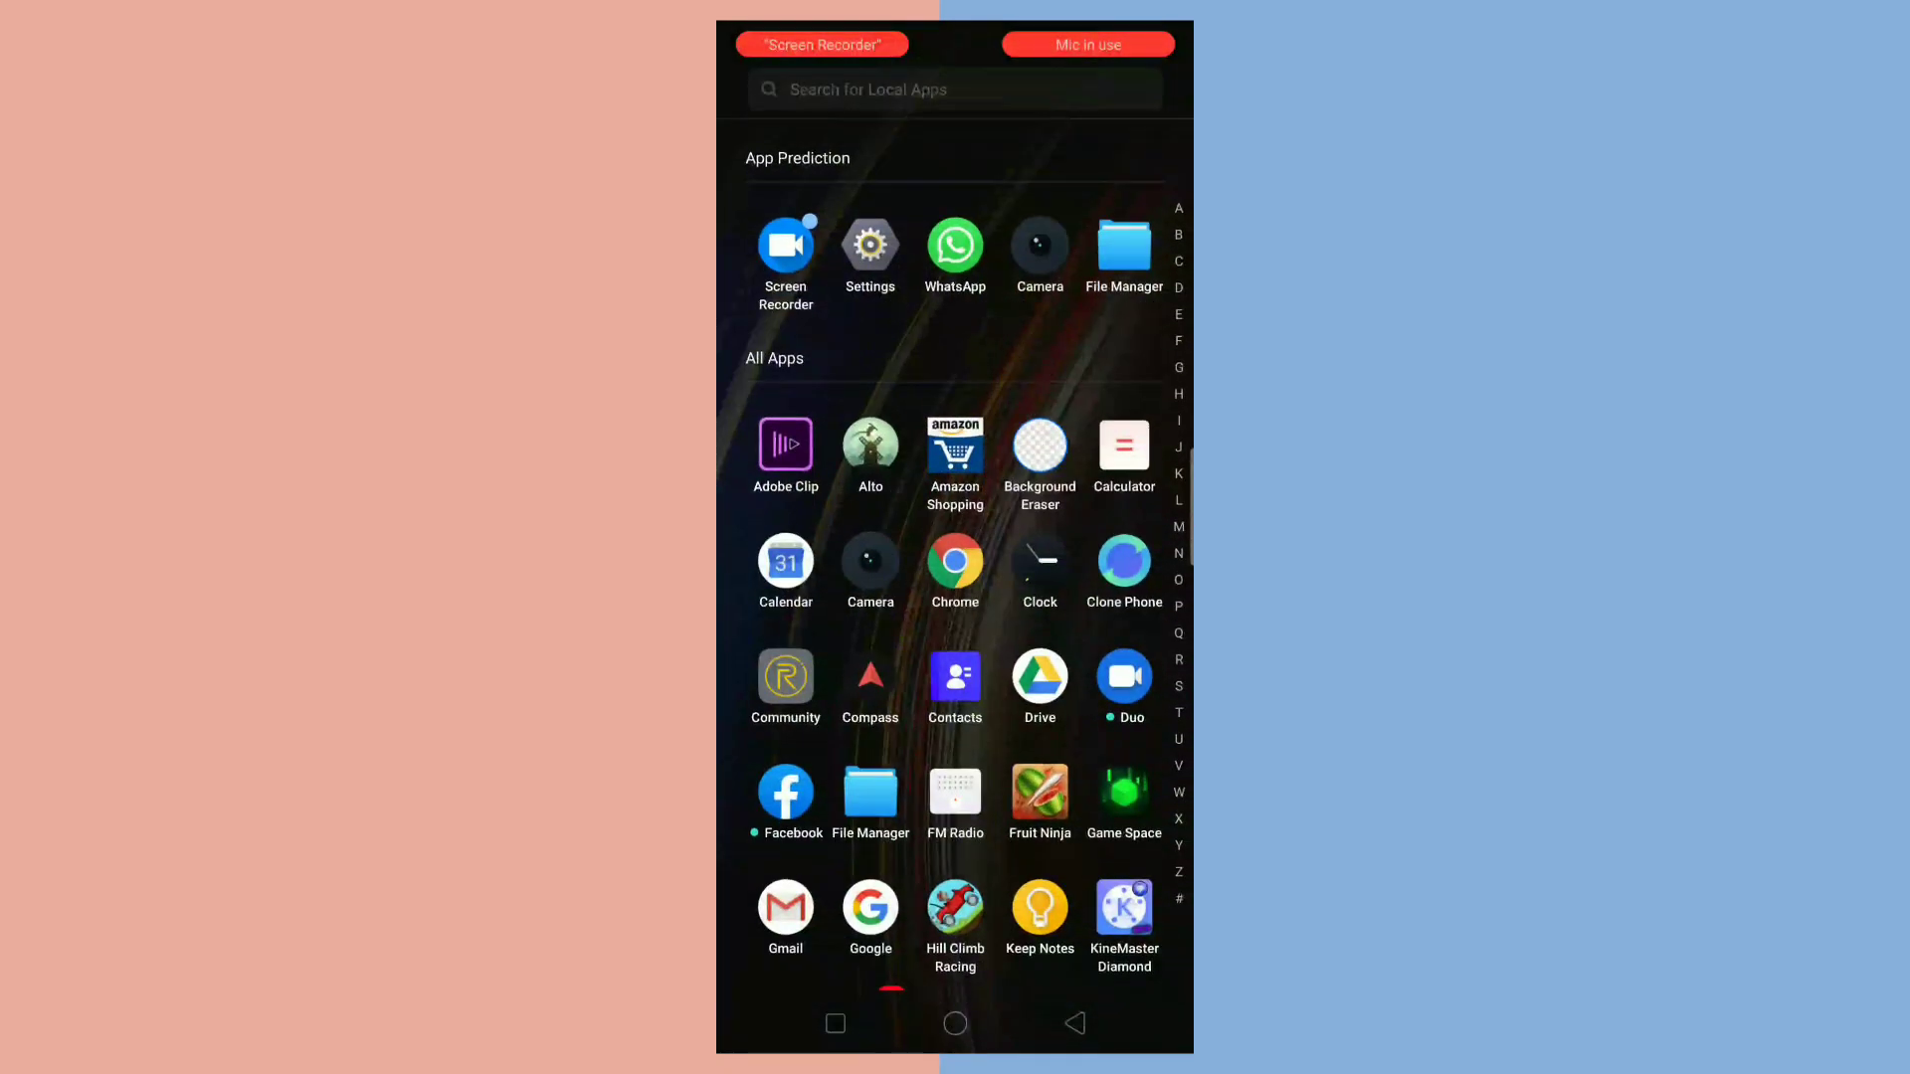
scroll(955, 596, down, 1)
scroll(954, 597, down, 2)
scroll(955, 598, down, 5)
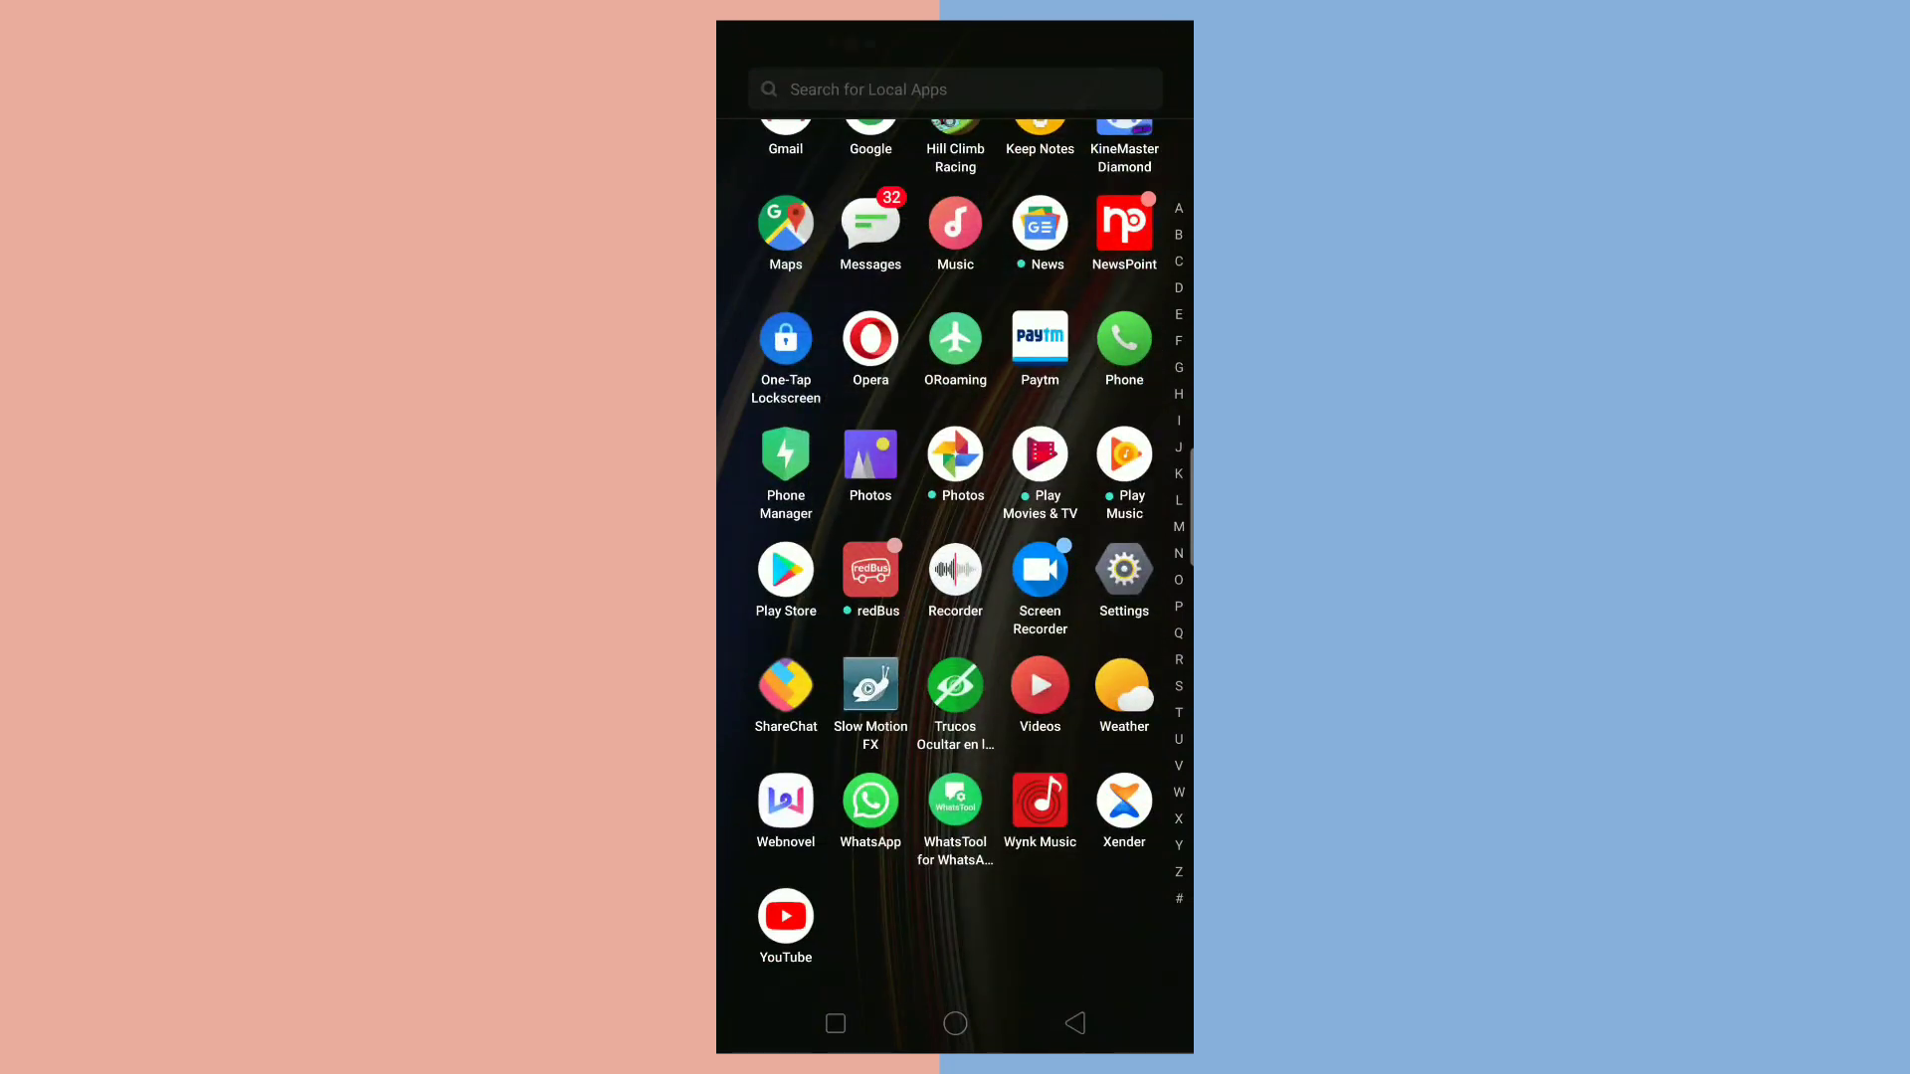
scroll(956, 552, up, 1)
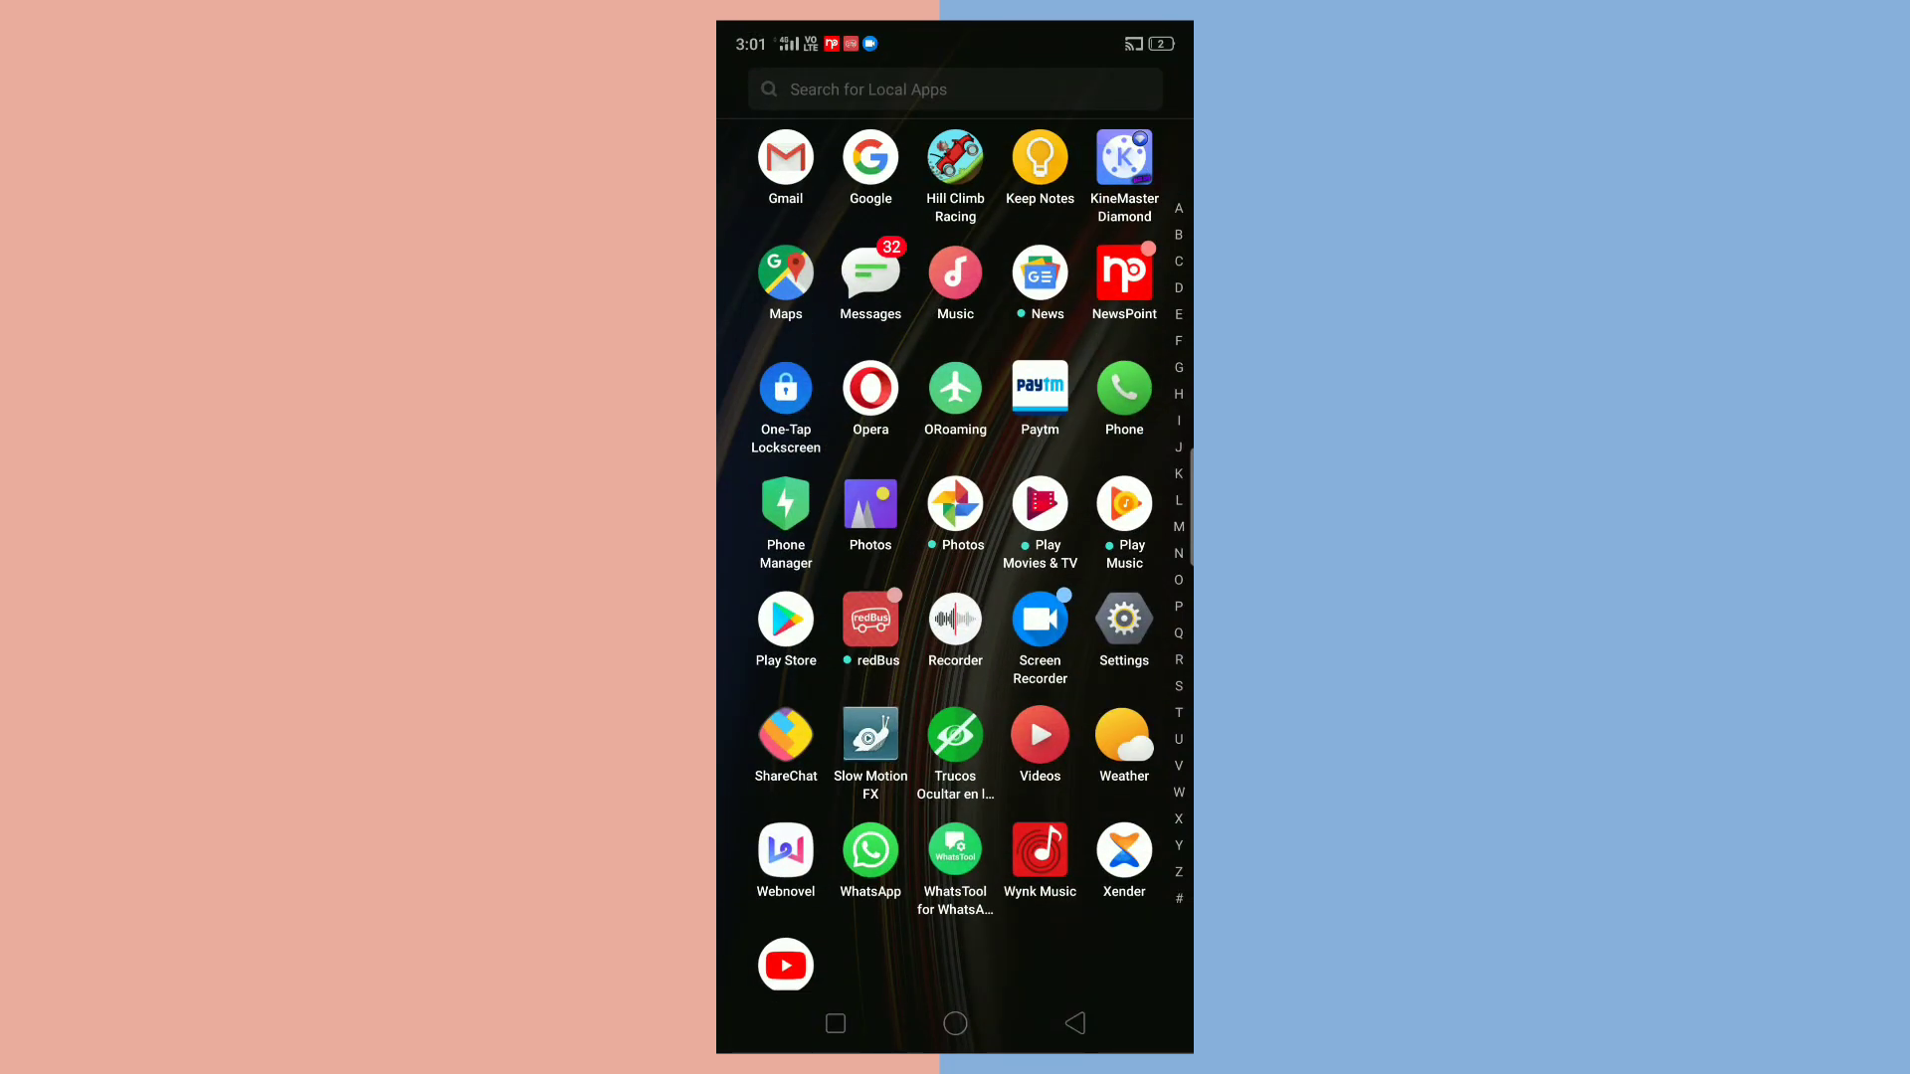
scroll(955, 552, up, 2)
scroll(956, 553, up, 4)
scroll(955, 553, up, 3)
scroll(955, 597, up, 1)
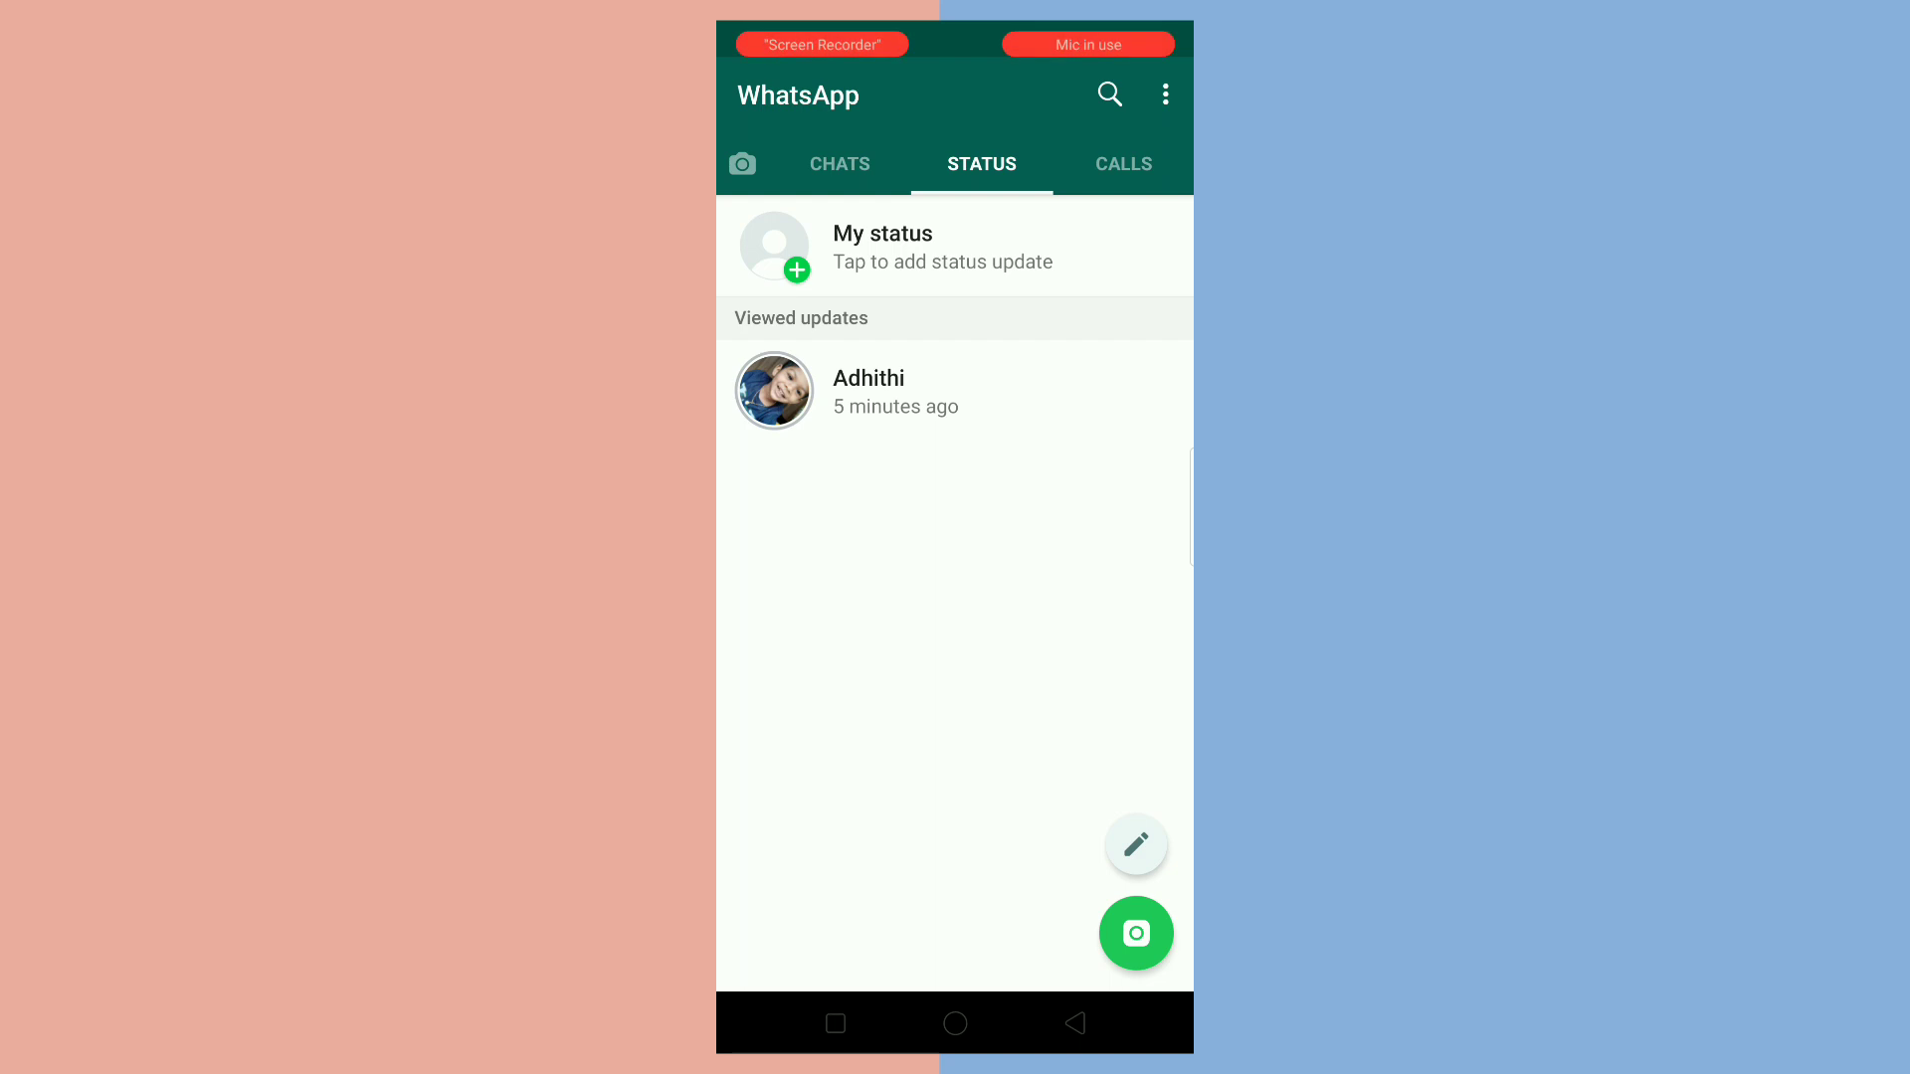
click(895, 391)
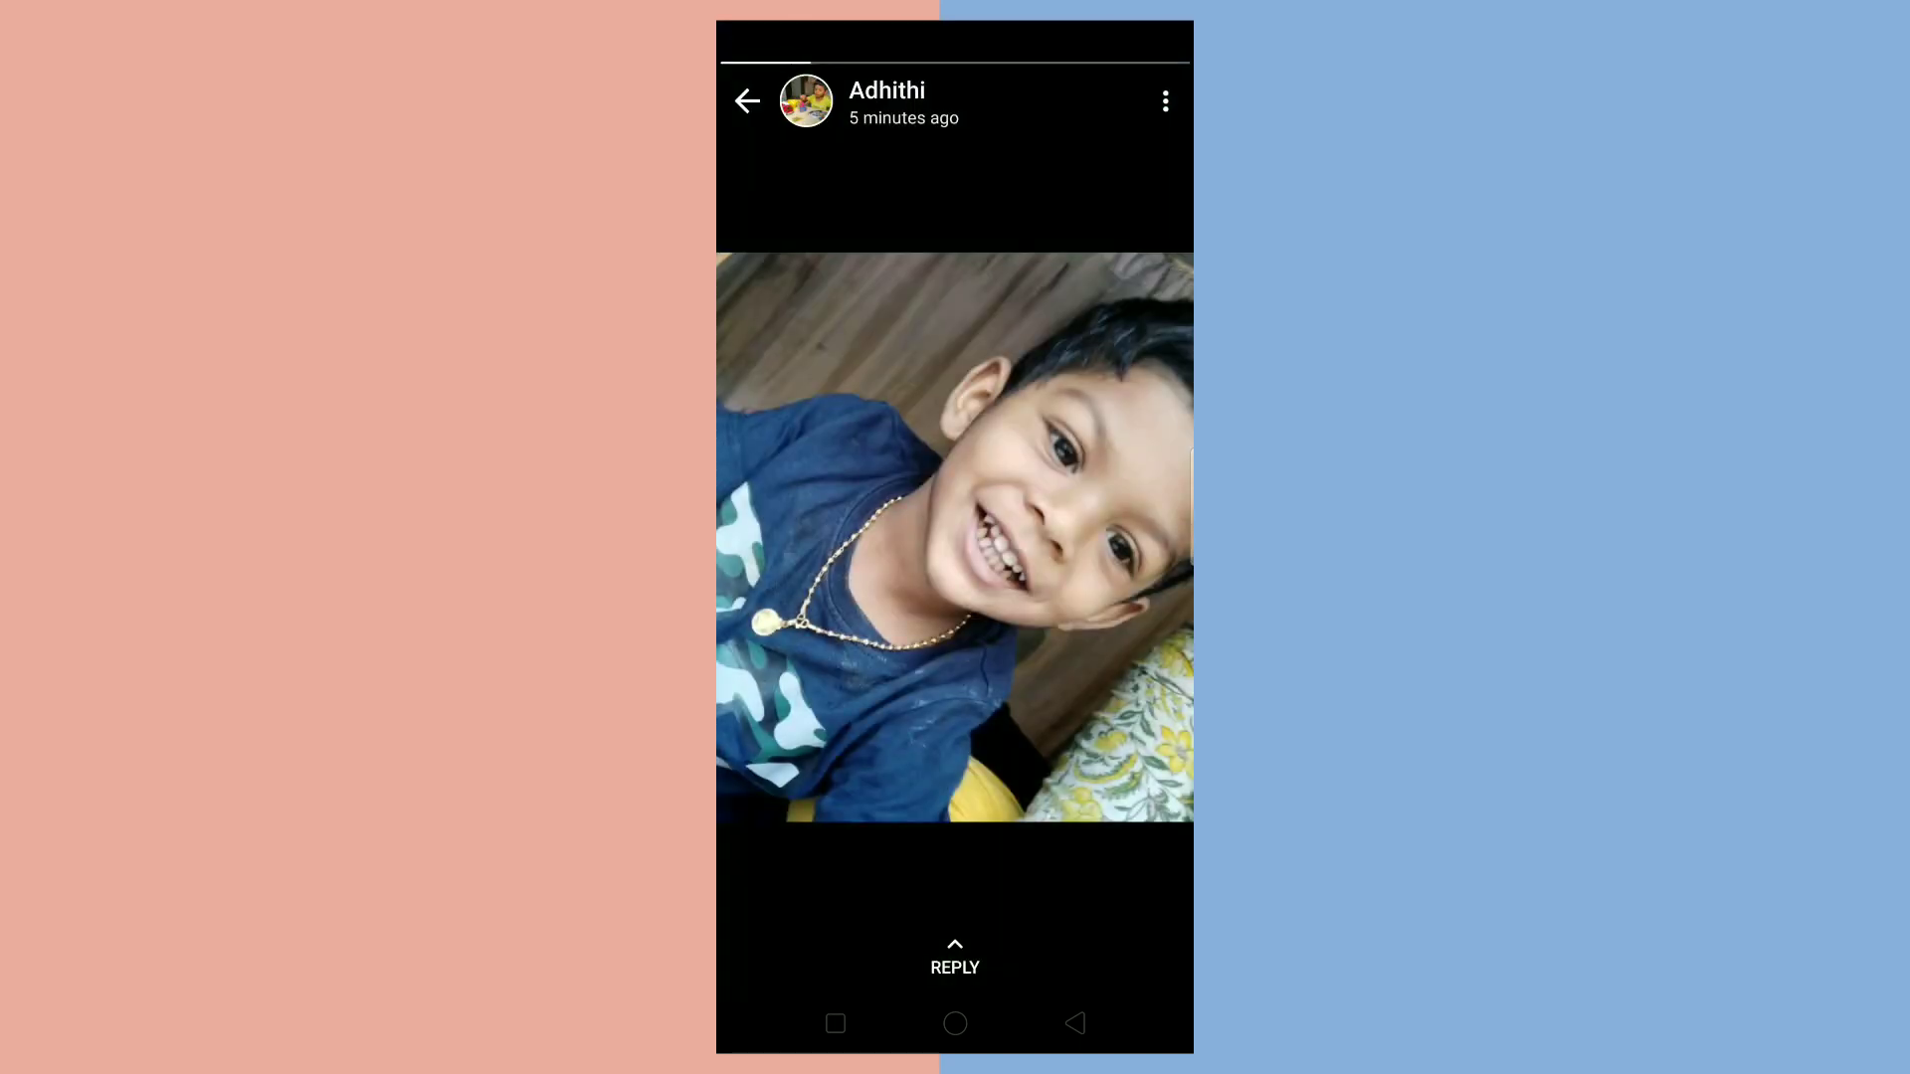
click(955, 1024)
drag(956, 896, 955, 448)
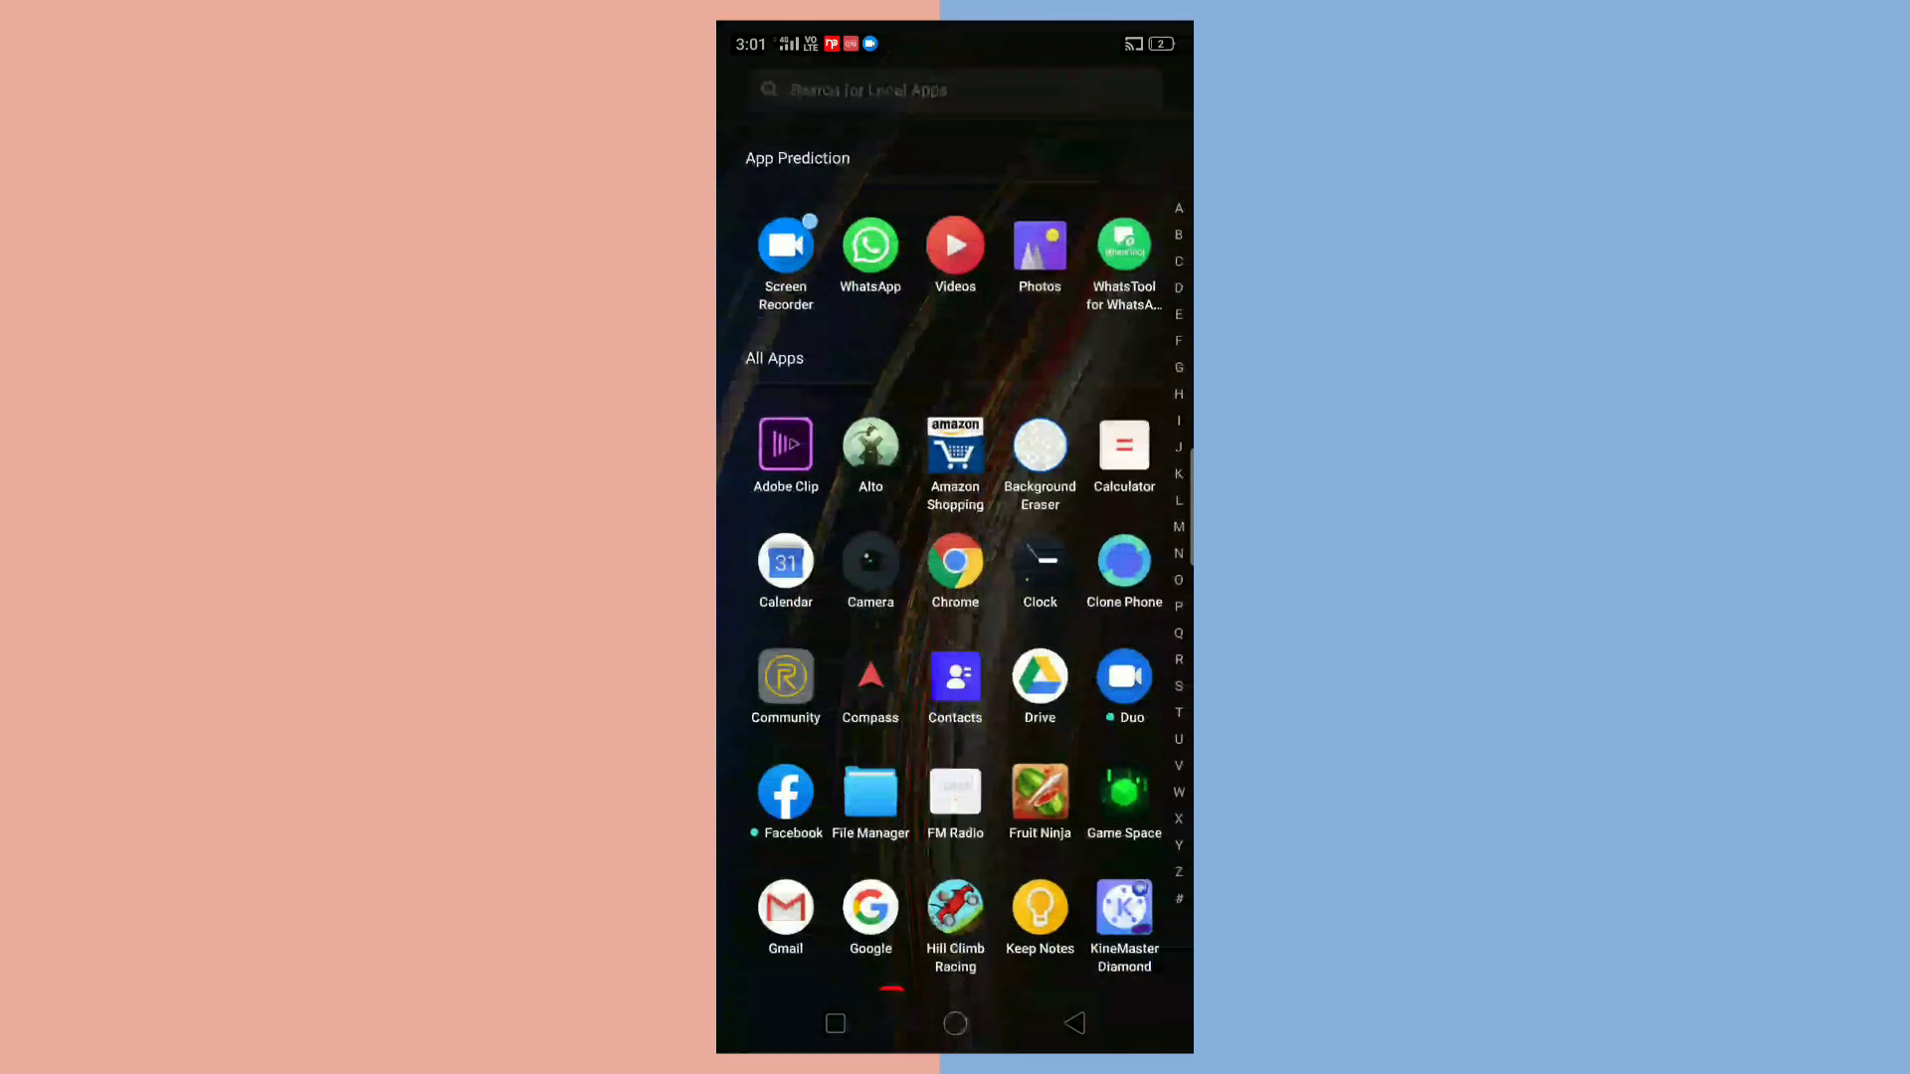
drag(955, 820, 955, 298)
click(955, 801)
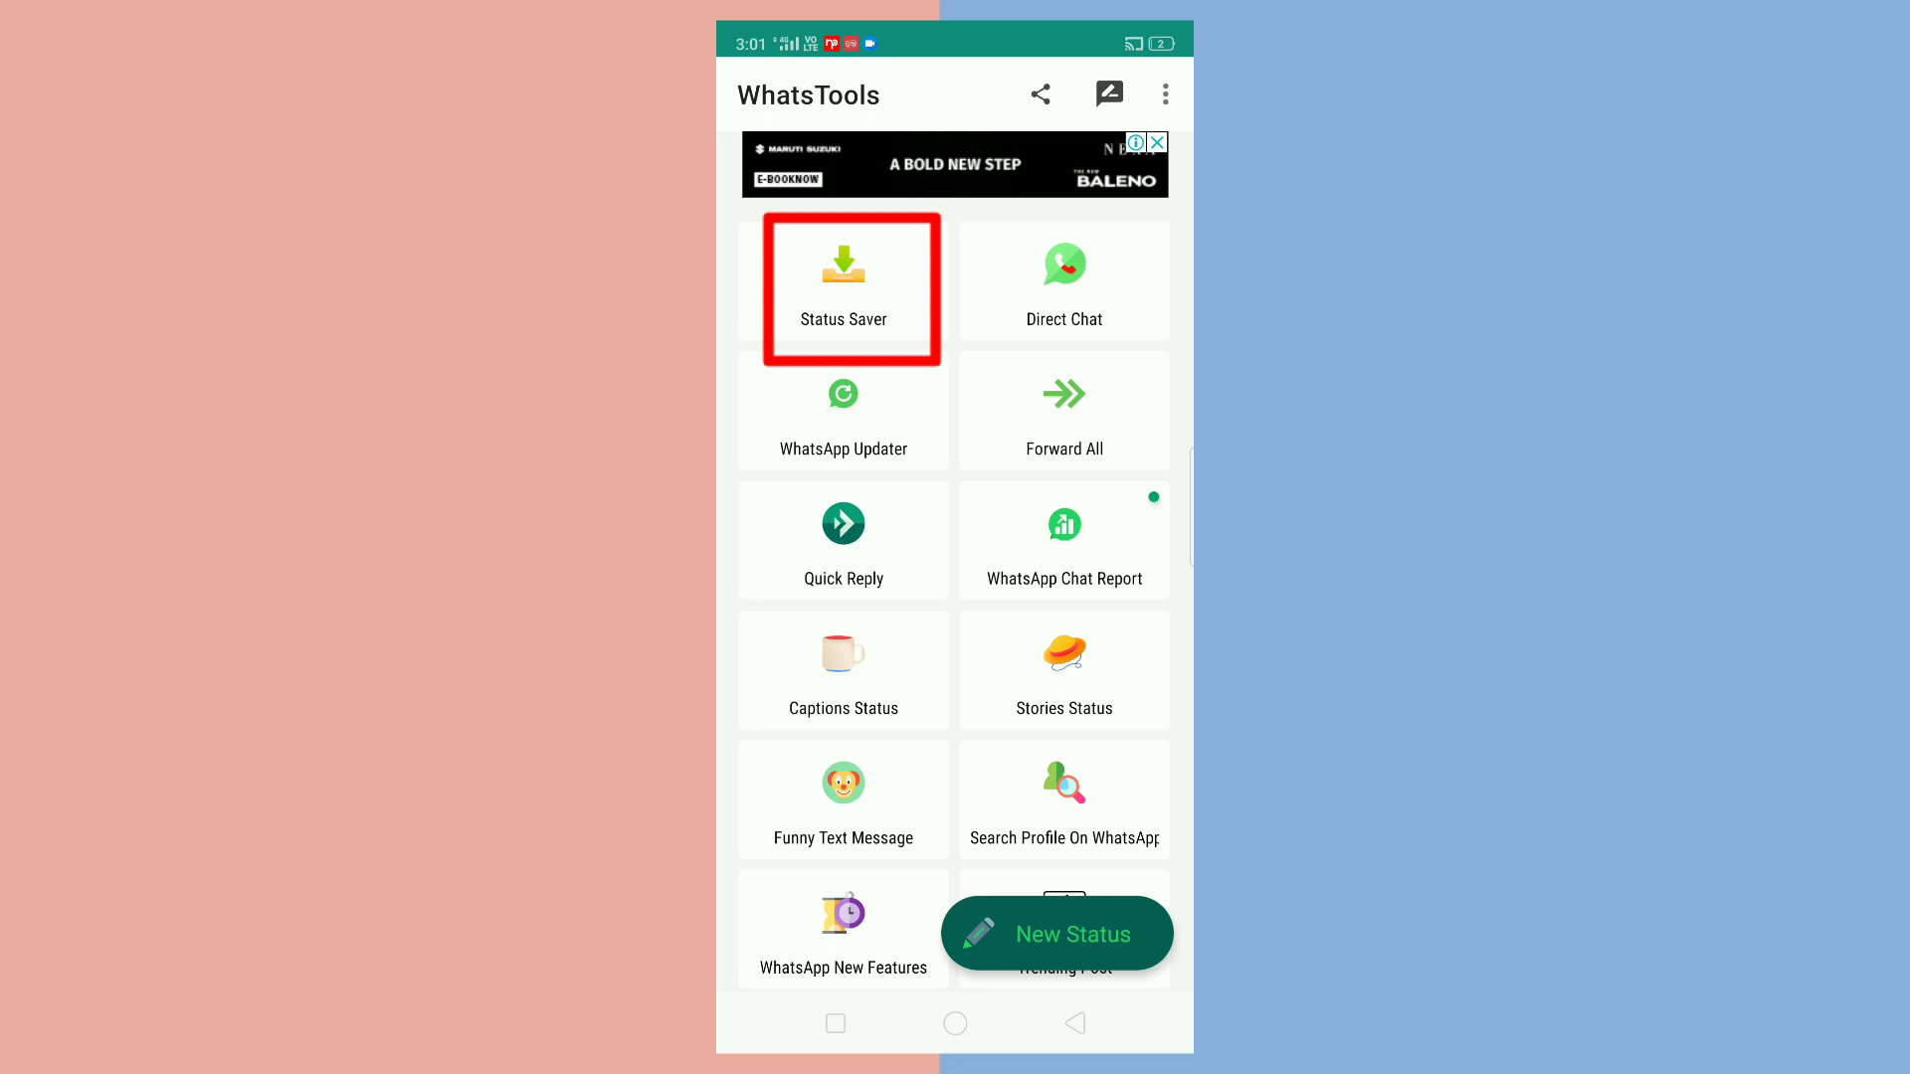
Open Status Saver from the WhatsTools home grid.
click(843, 283)
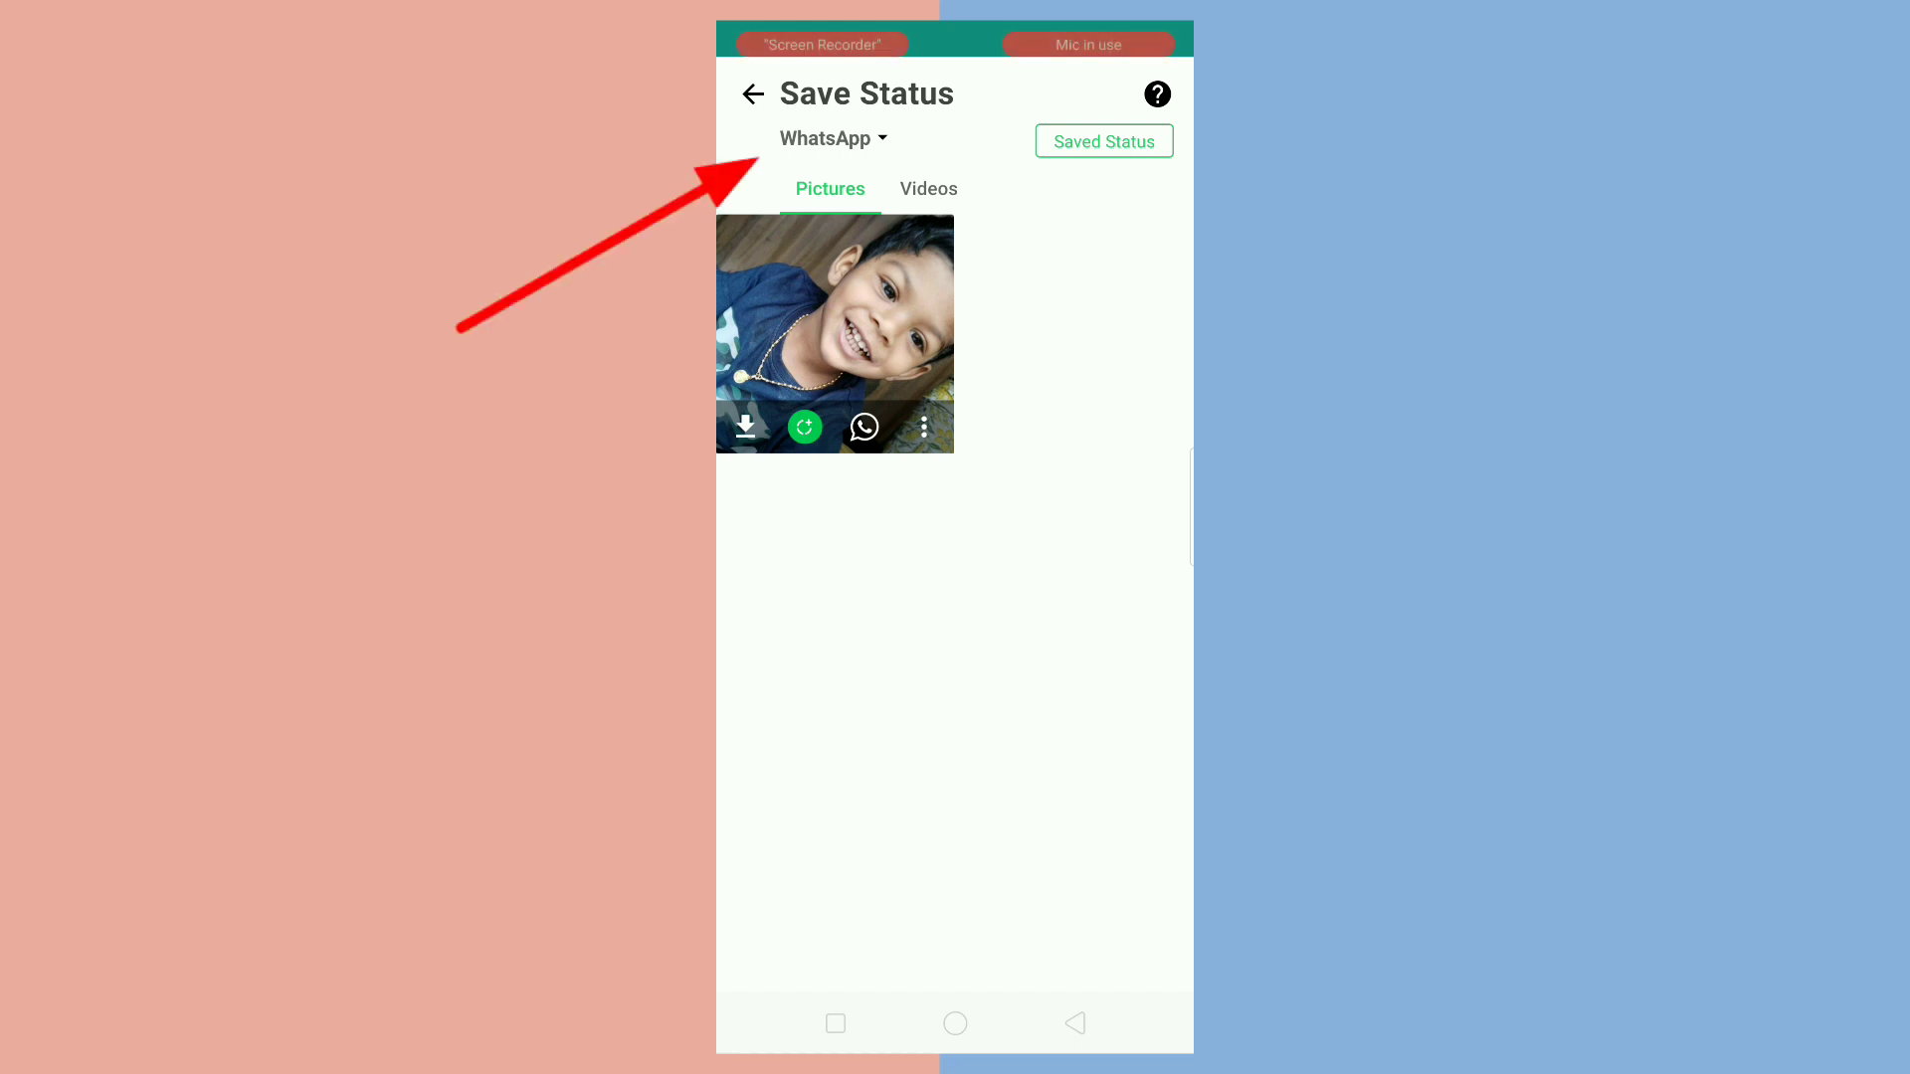
Switch the source to Saved Status and view the first saved picture full-screen.
click(832, 138)
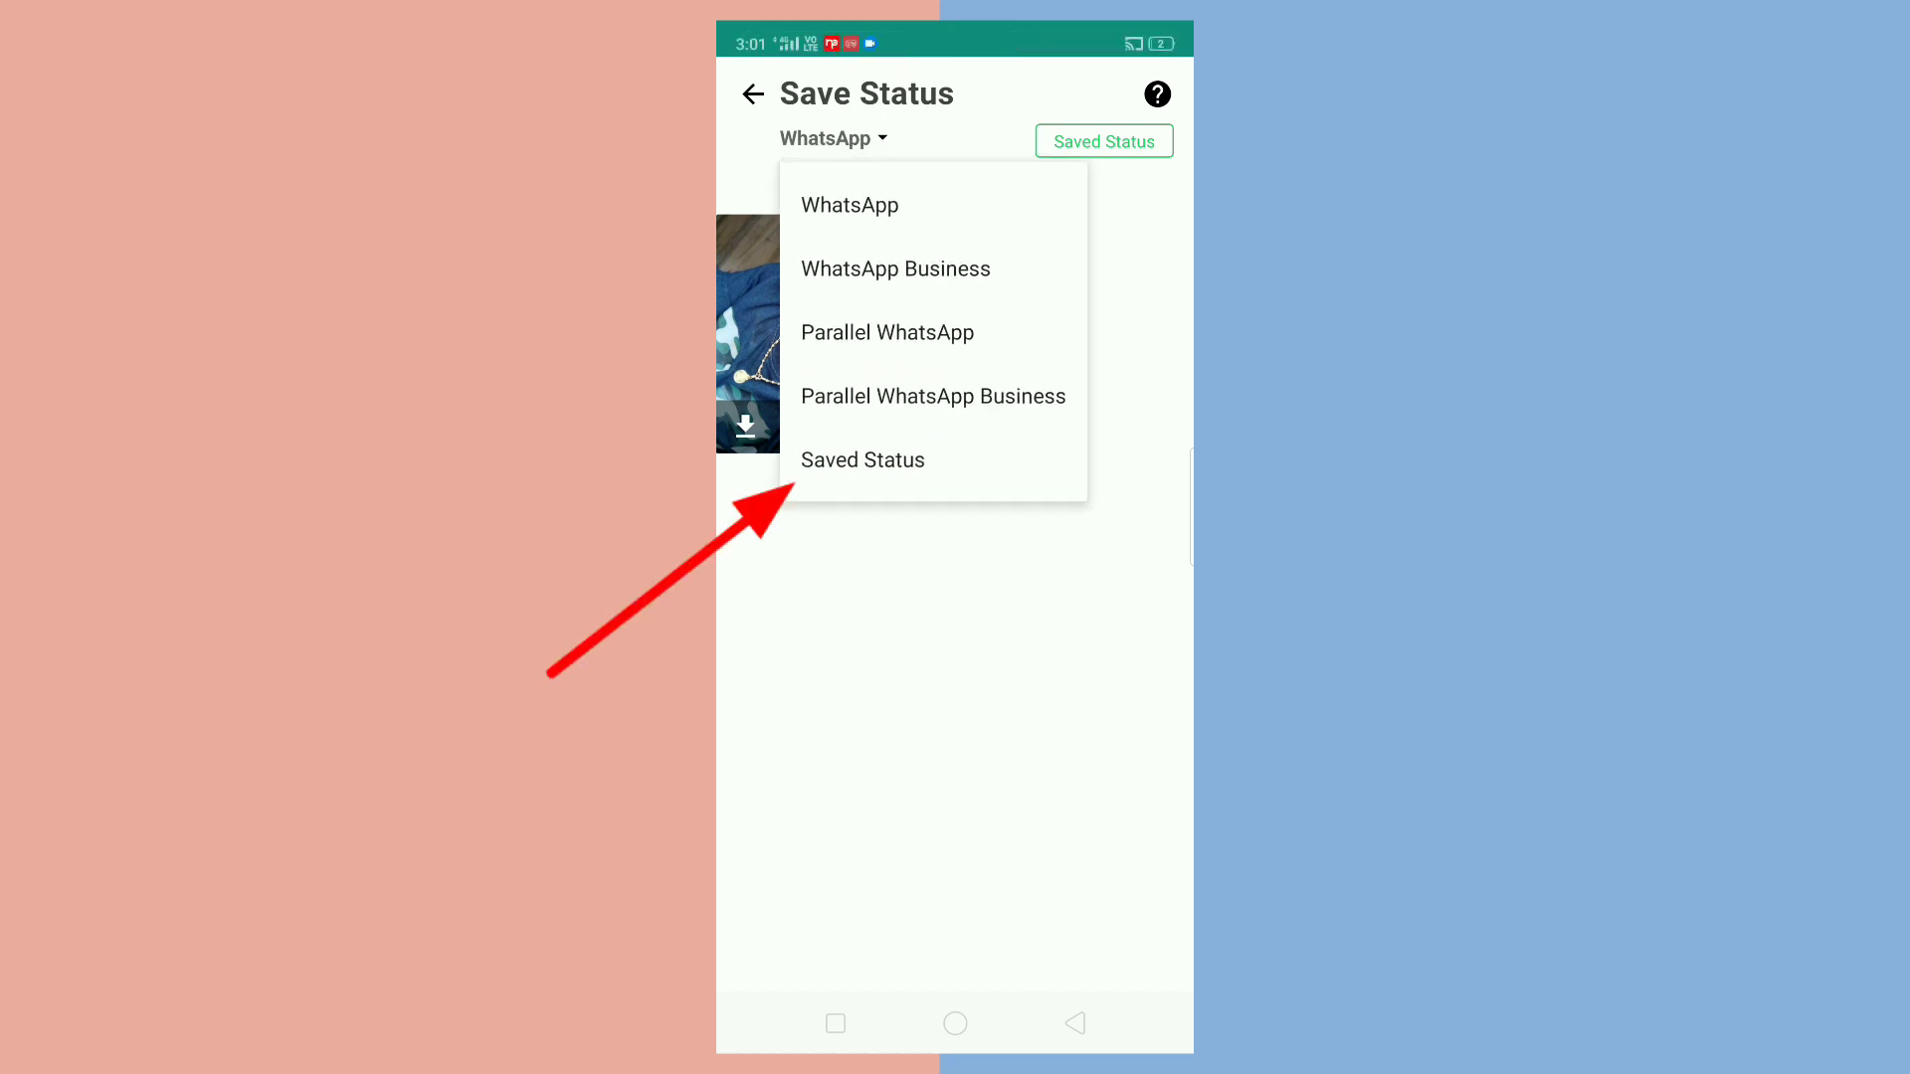
click(863, 460)
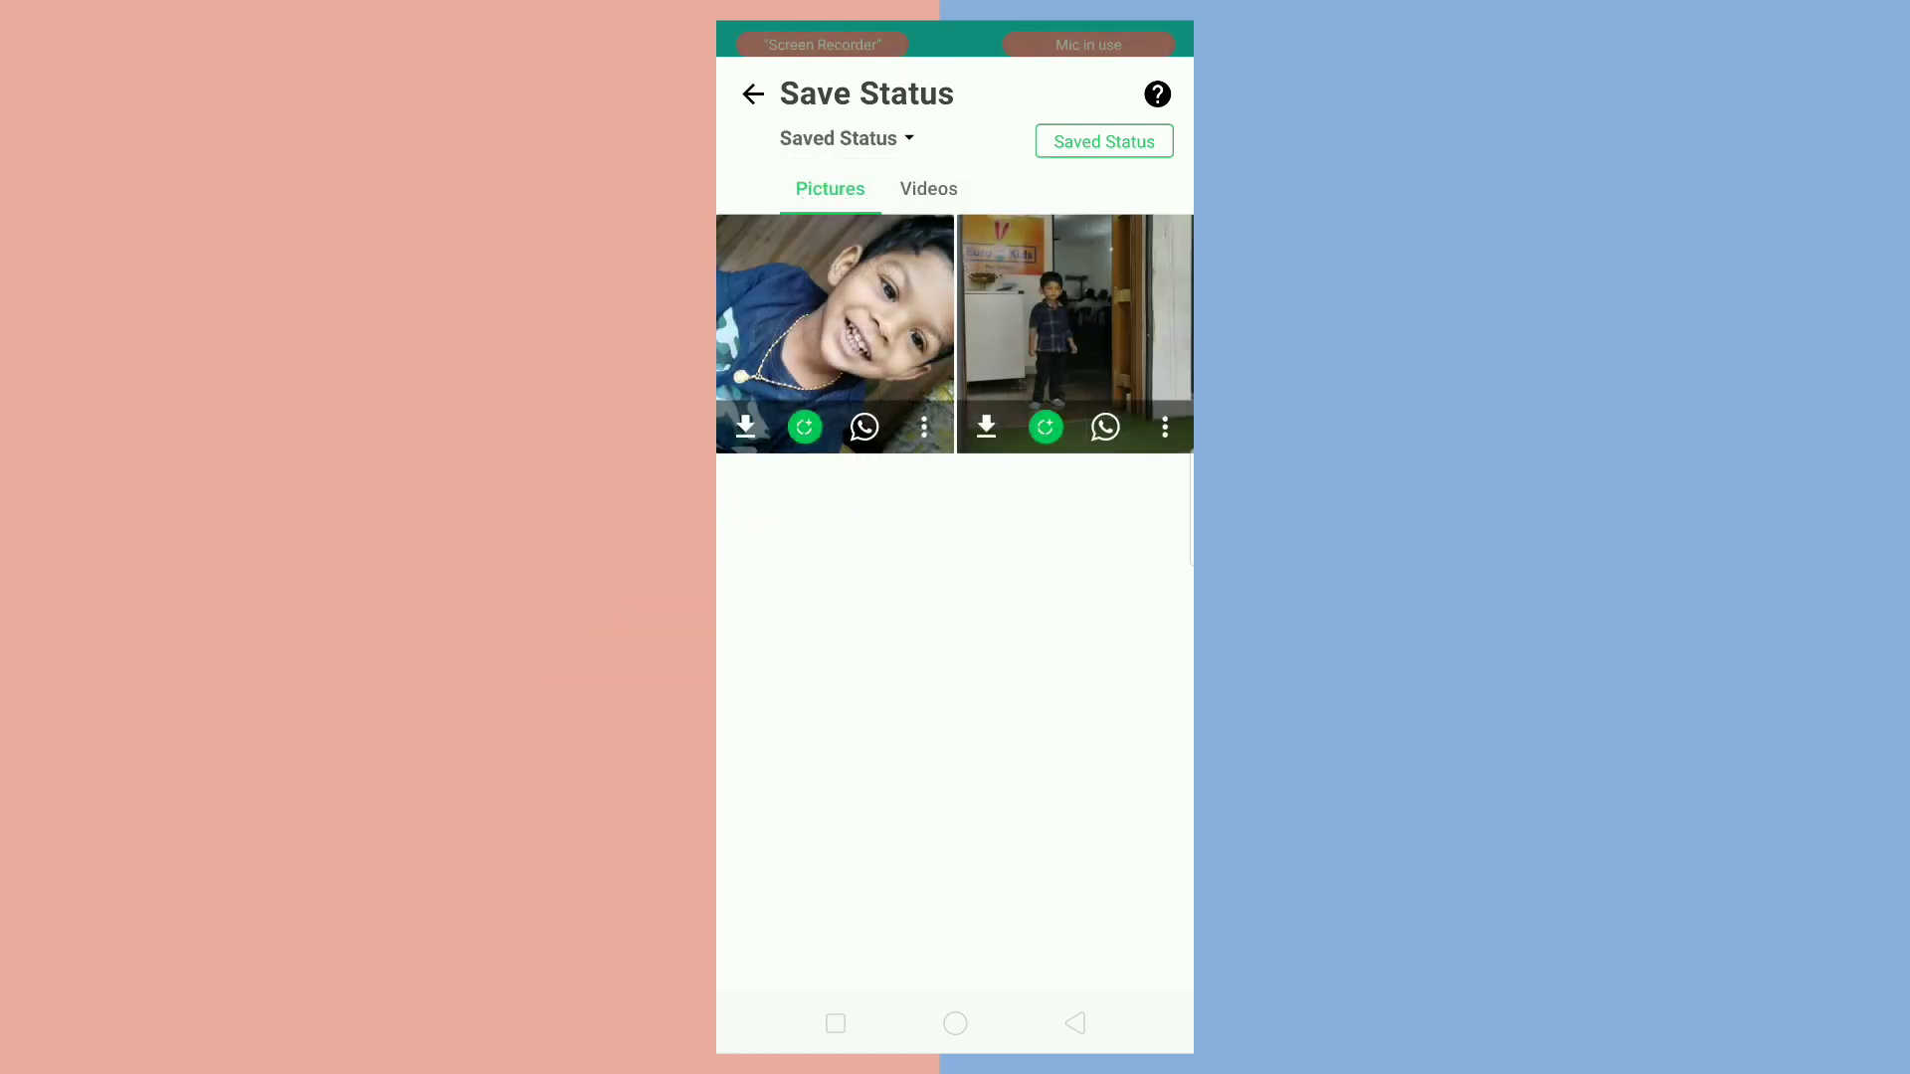
click(834, 315)
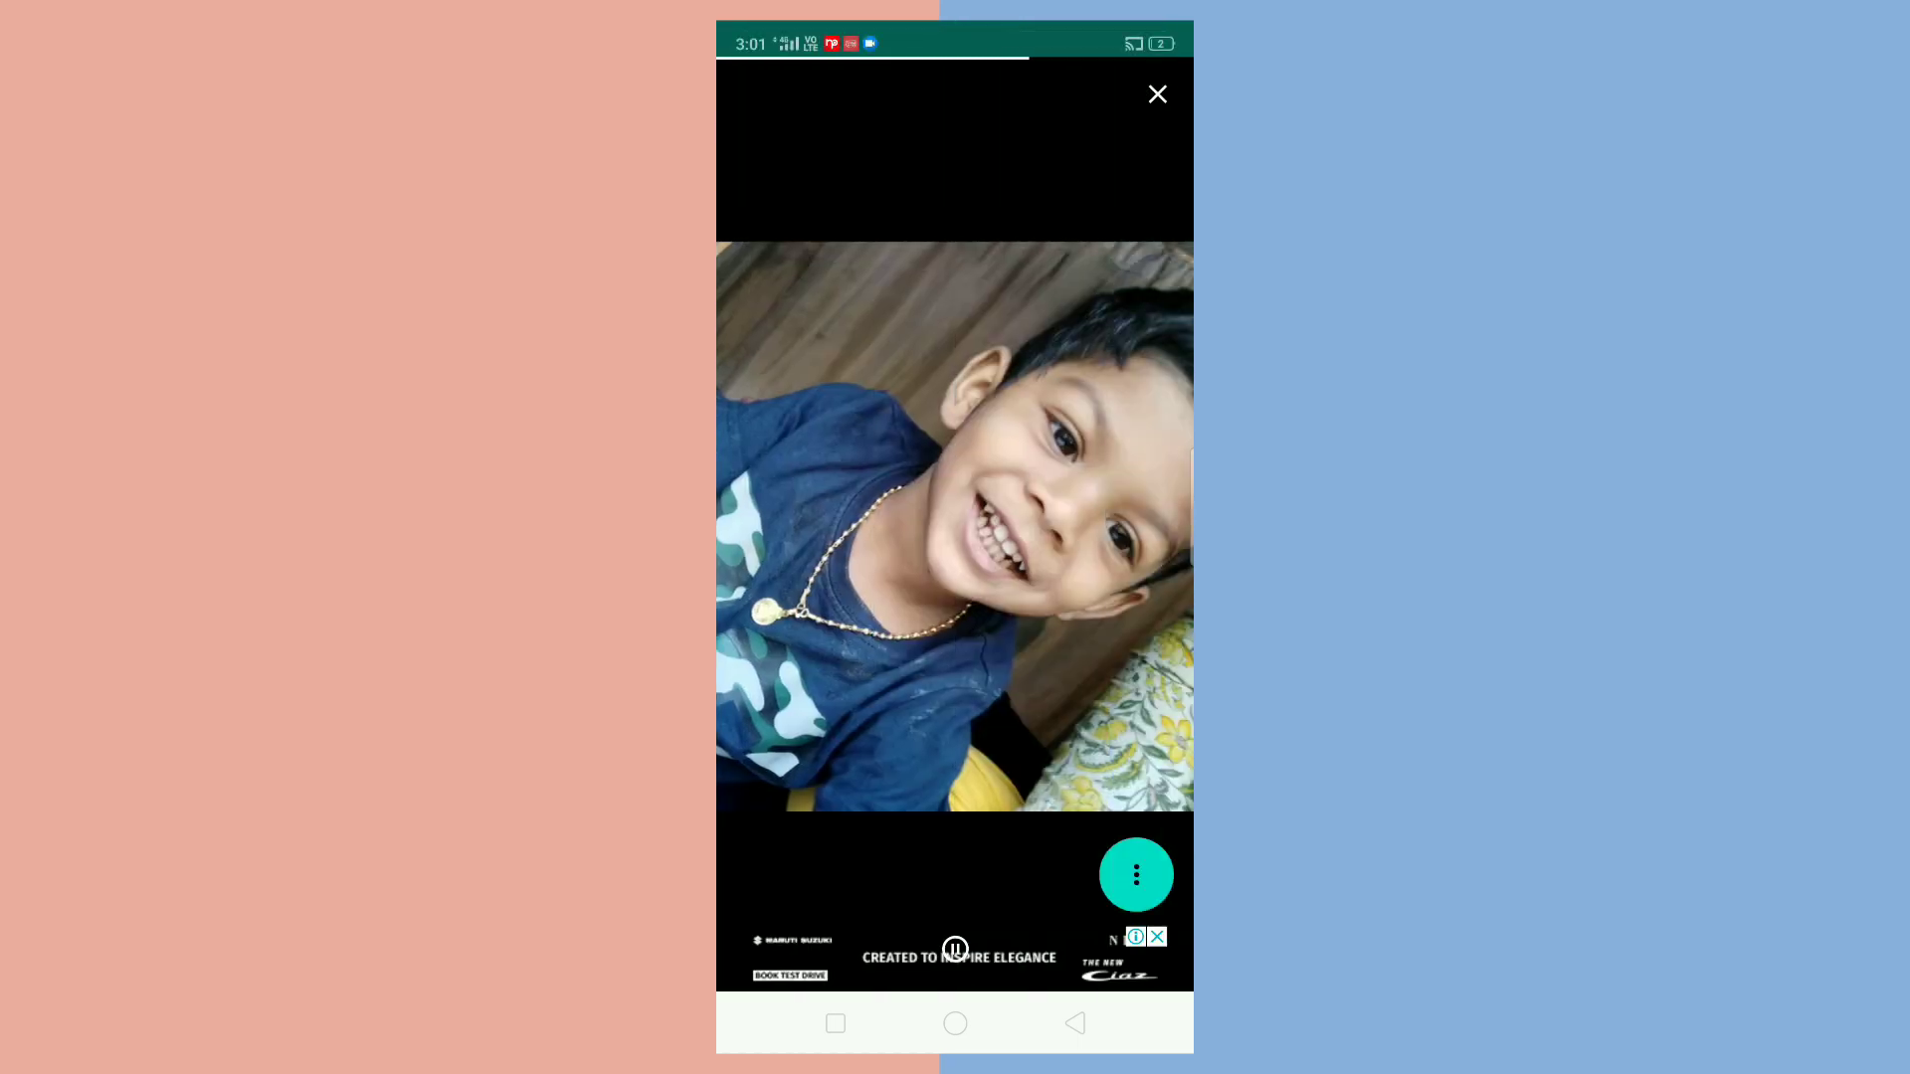
Close the full-screen photo and the Save Status screen.
click(1074, 1025)
click(1075, 1023)
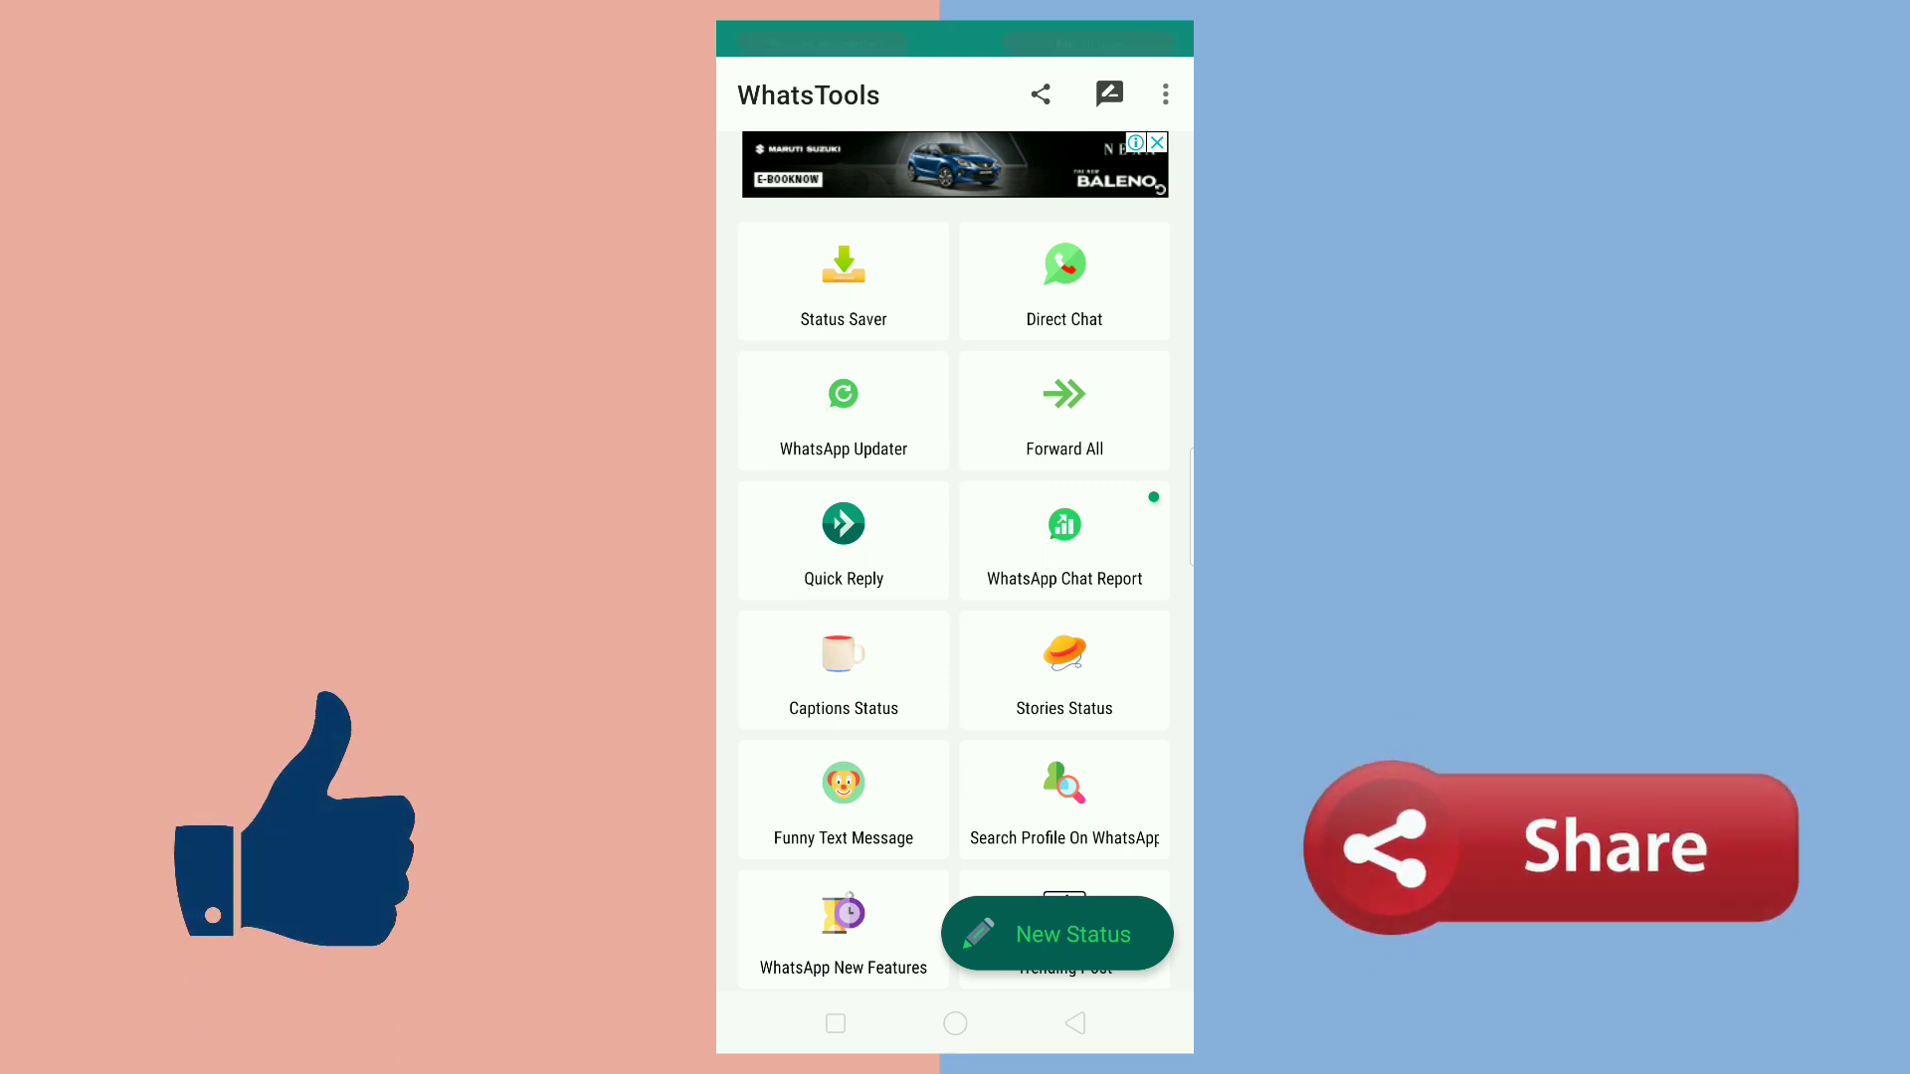
Go to the Android home screen.
click(955, 1024)
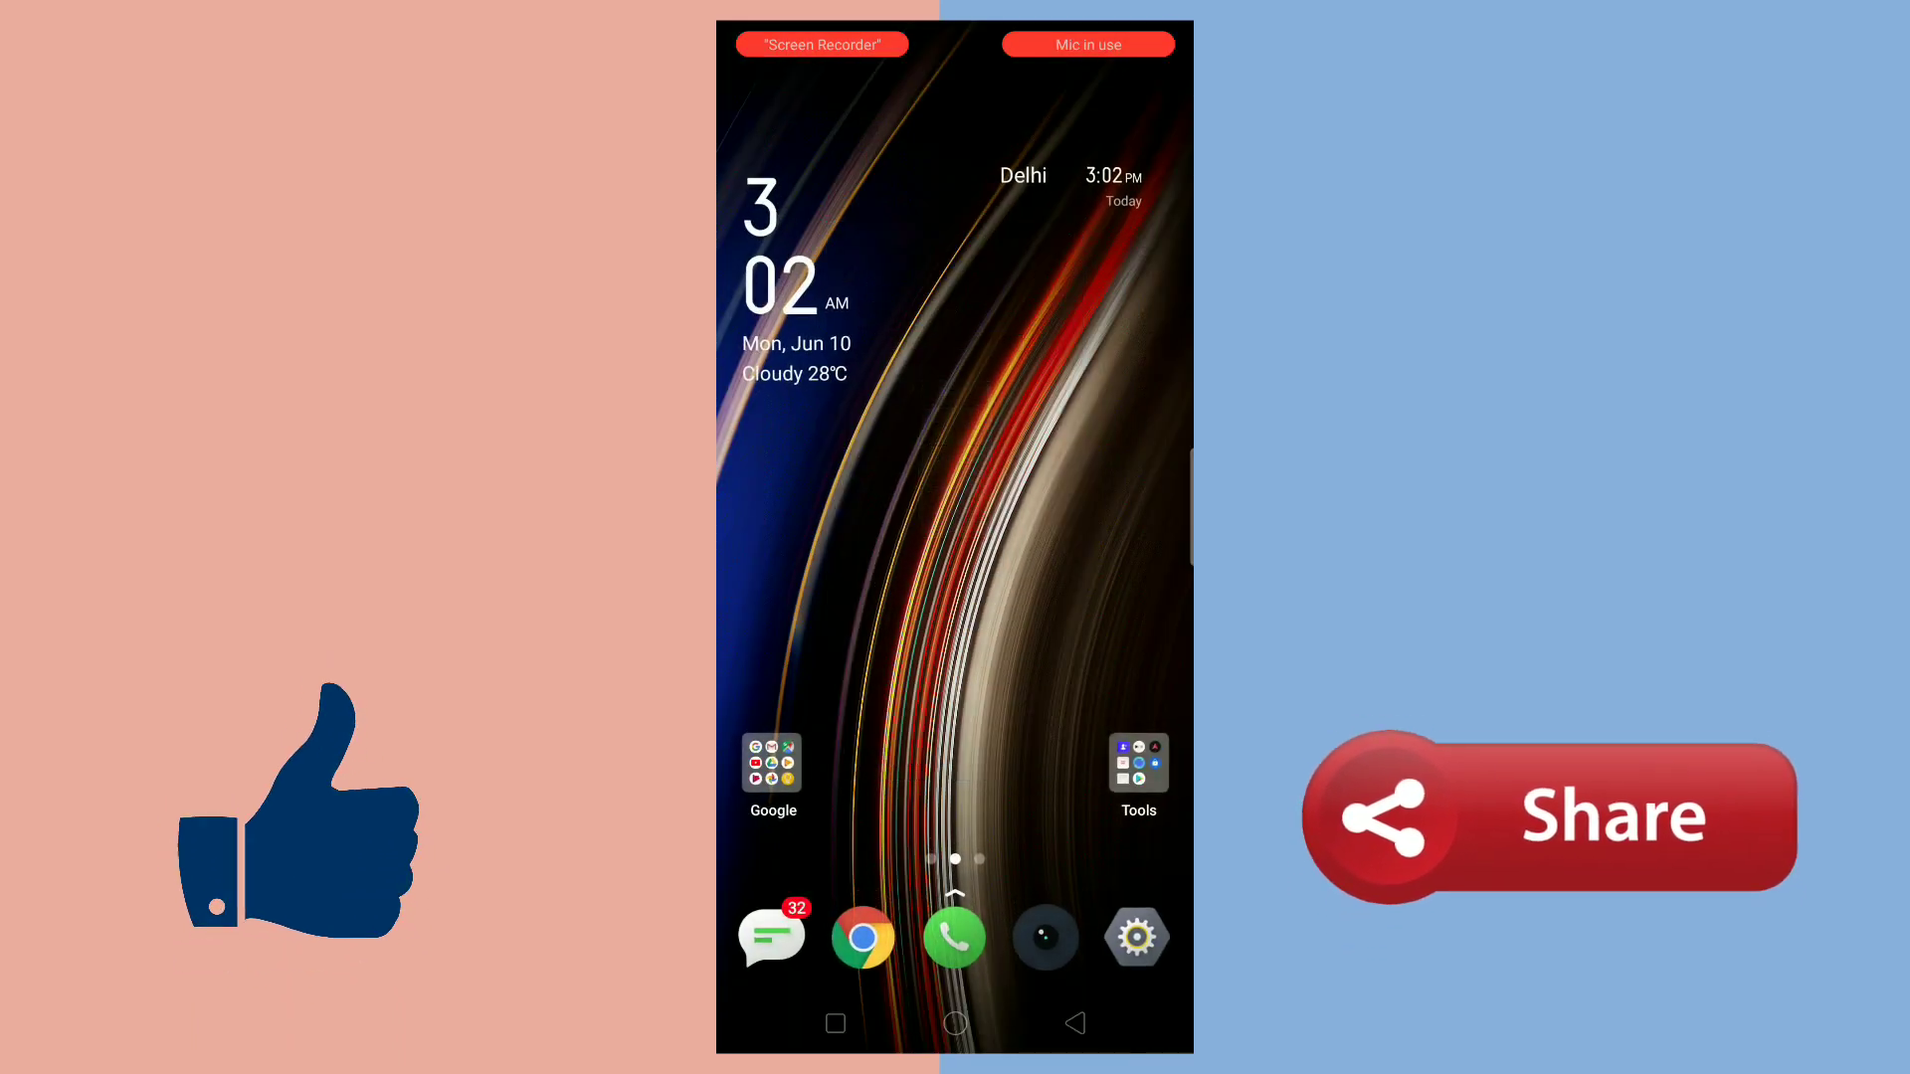